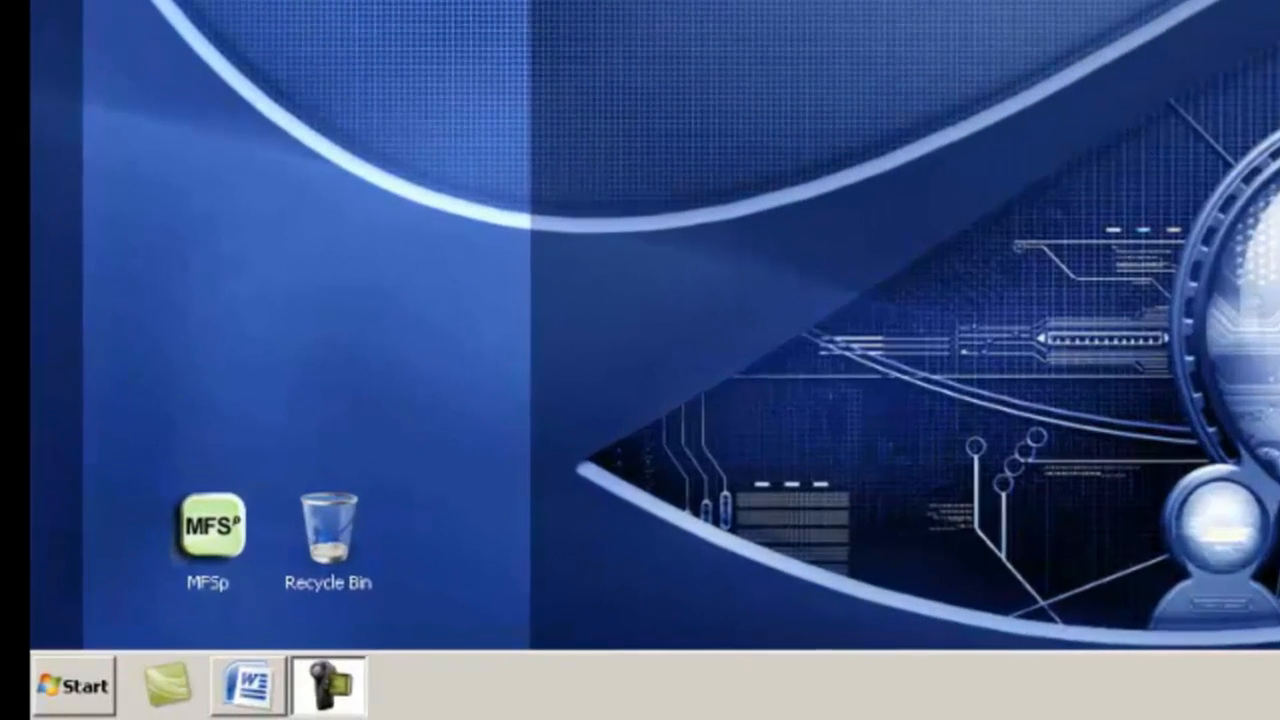
# - Launch the System Configuration utility by running msconfig
pyautogui.click(86, 686)
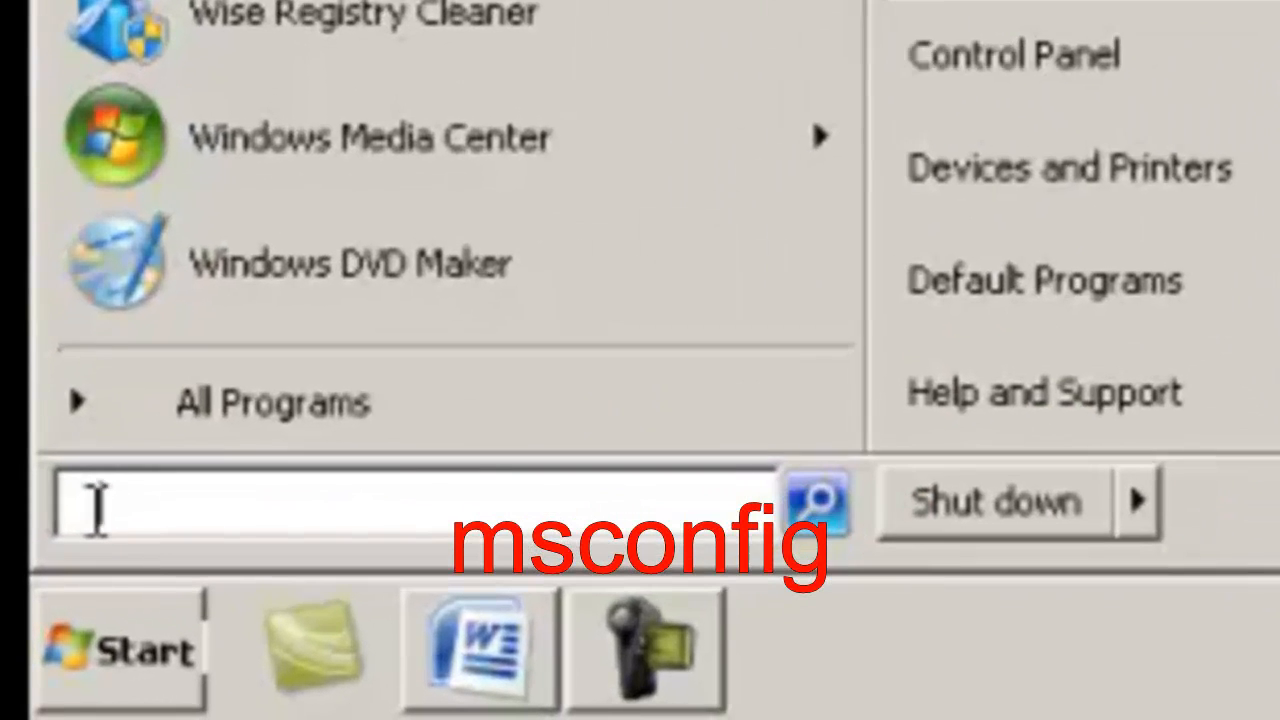
pyautogui.write('ms')
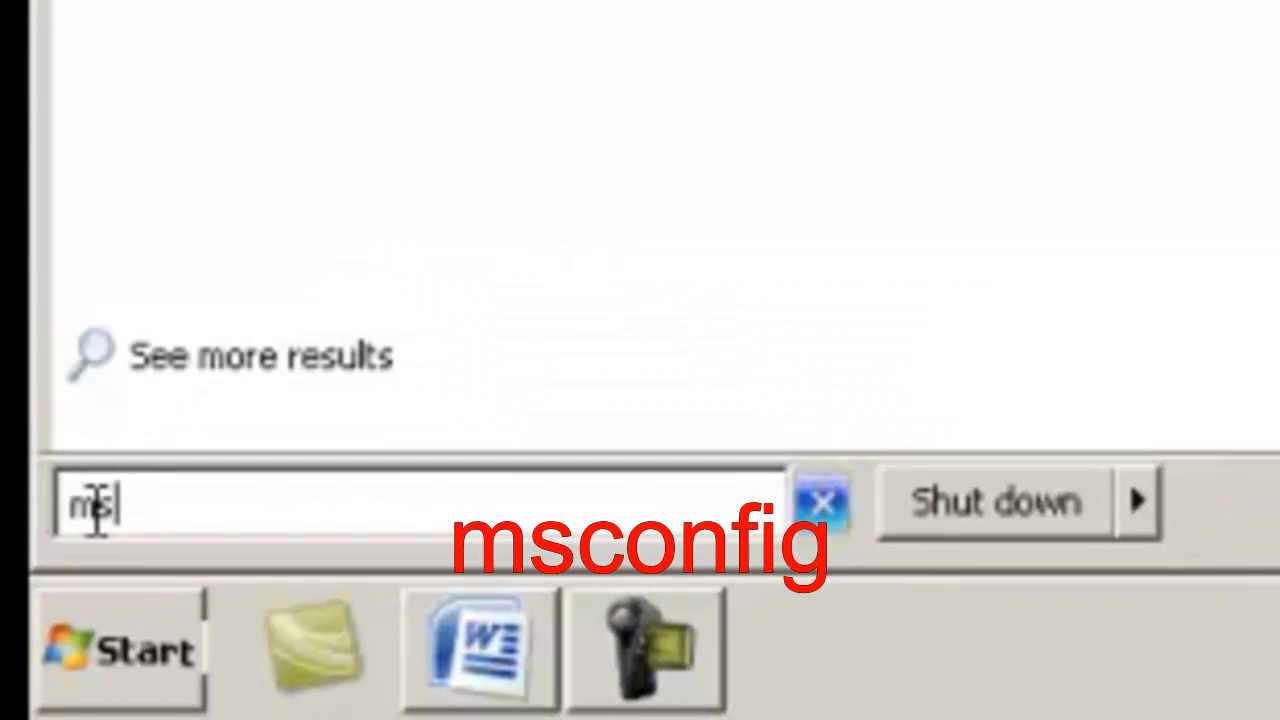
pyautogui.write('conf')
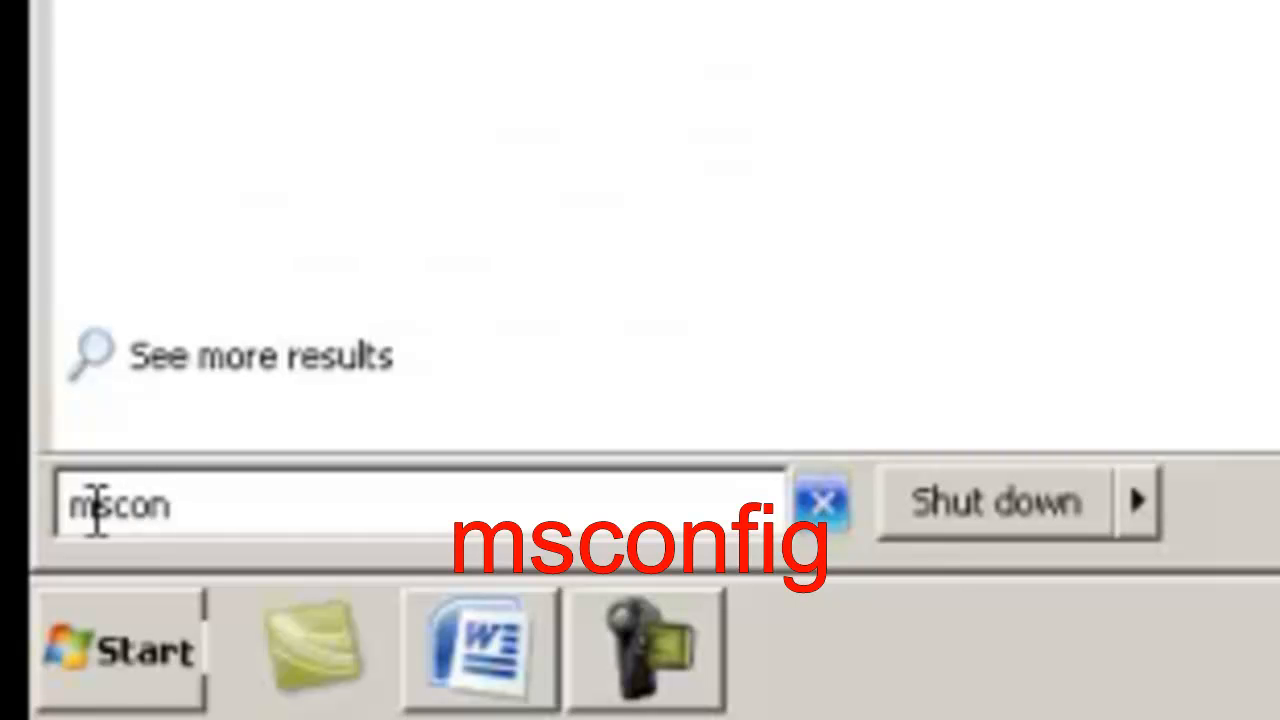
pyautogui.write('ig')
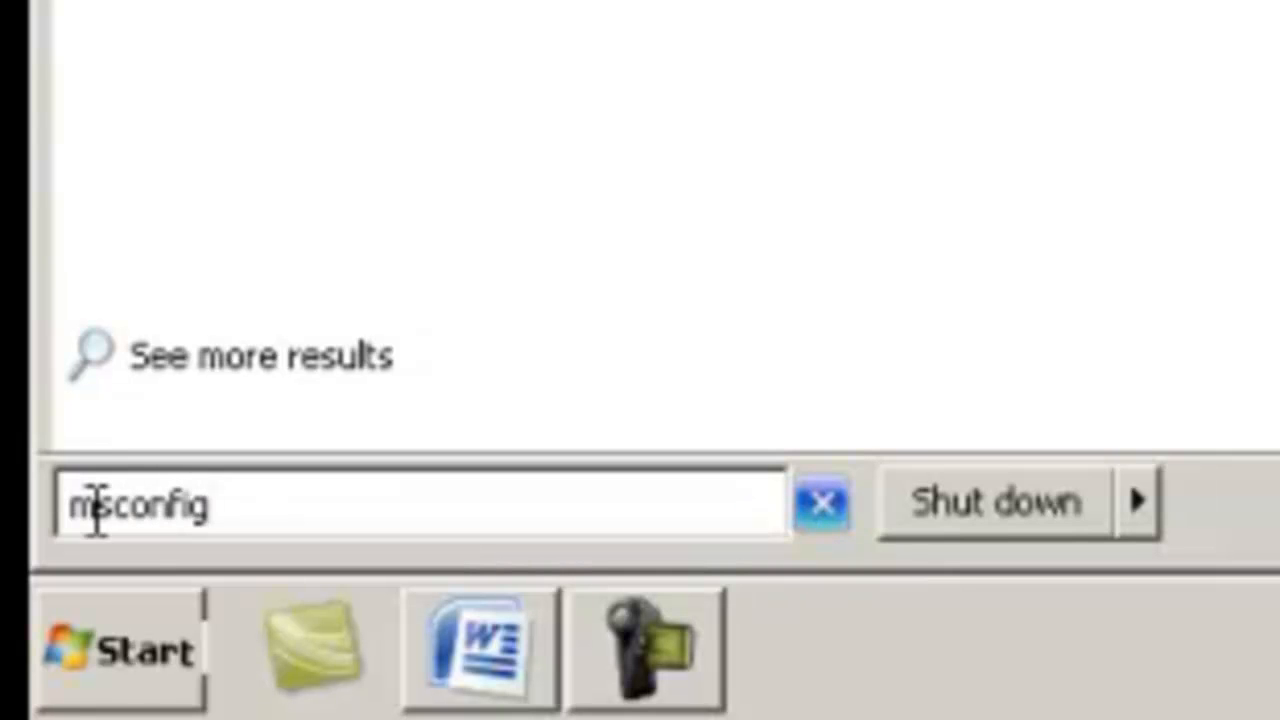
pyautogui.press('Return')
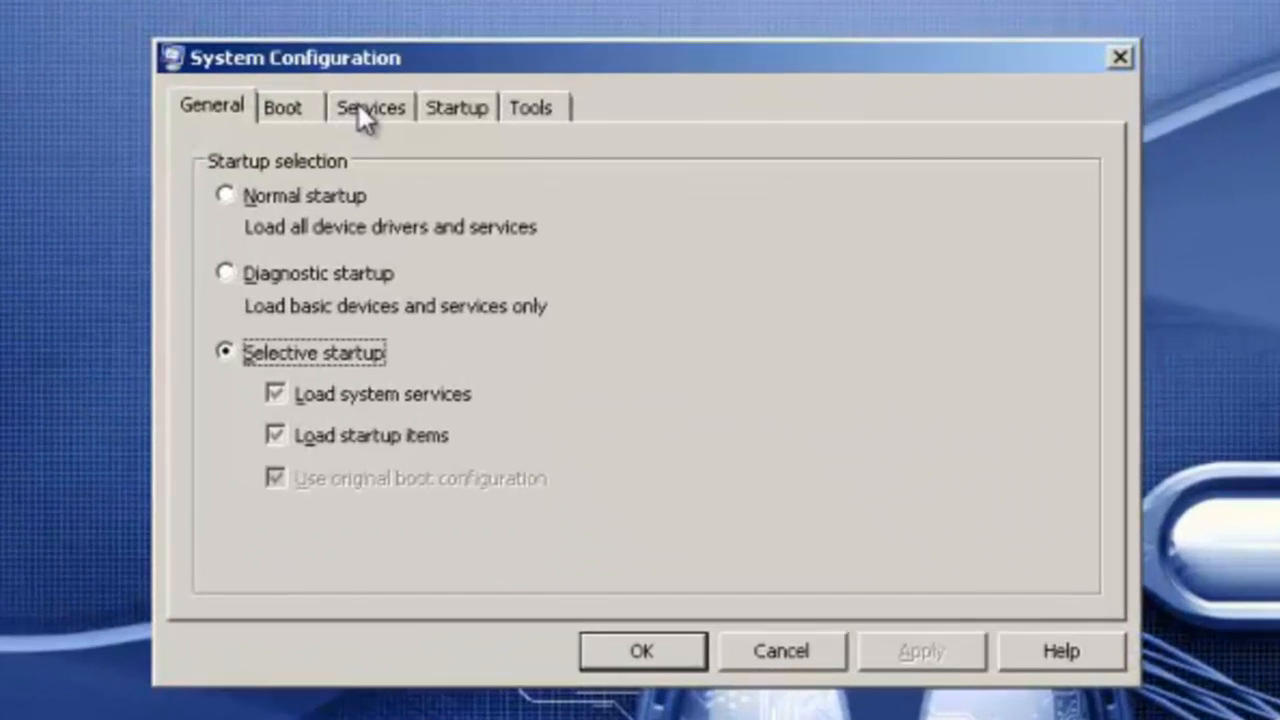
# - Examine the full list of services in System Configuration, checking which are enabled, running or disabled
pyautogui.click(360, 108)
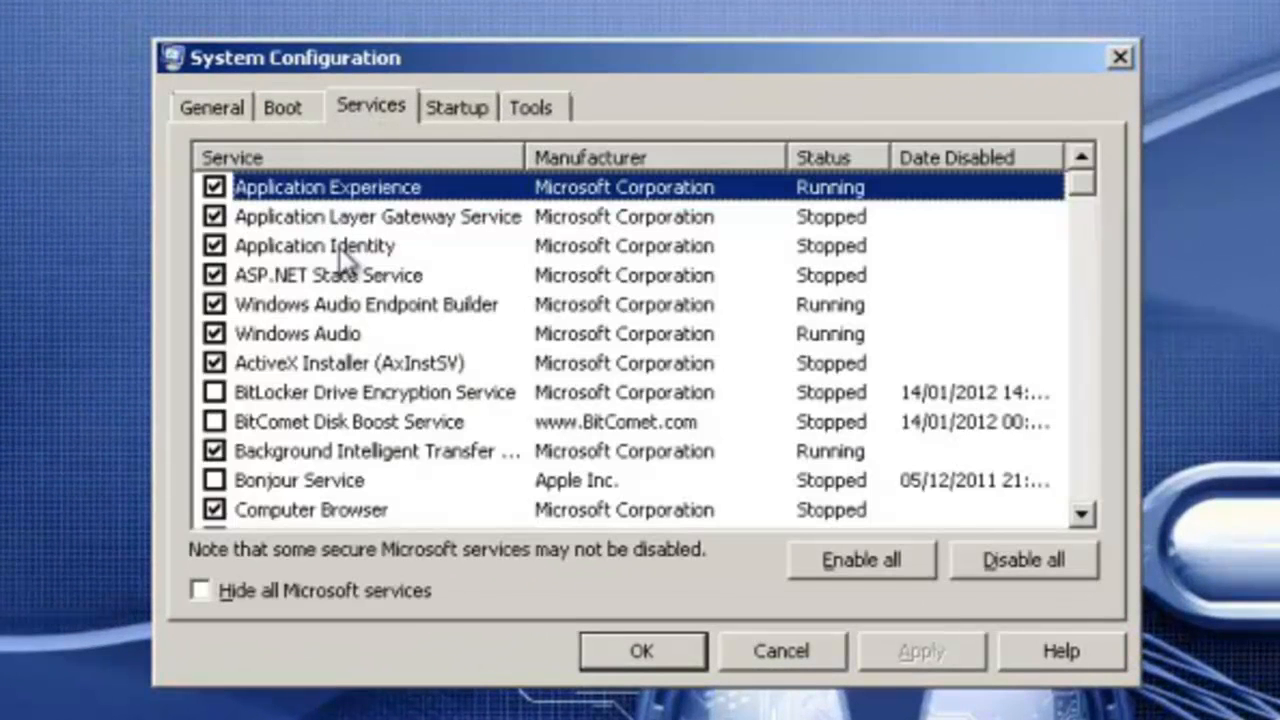
pyautogui.scroll(-6, 343, 451)
pyautogui.scroll(-12, 340, 458)
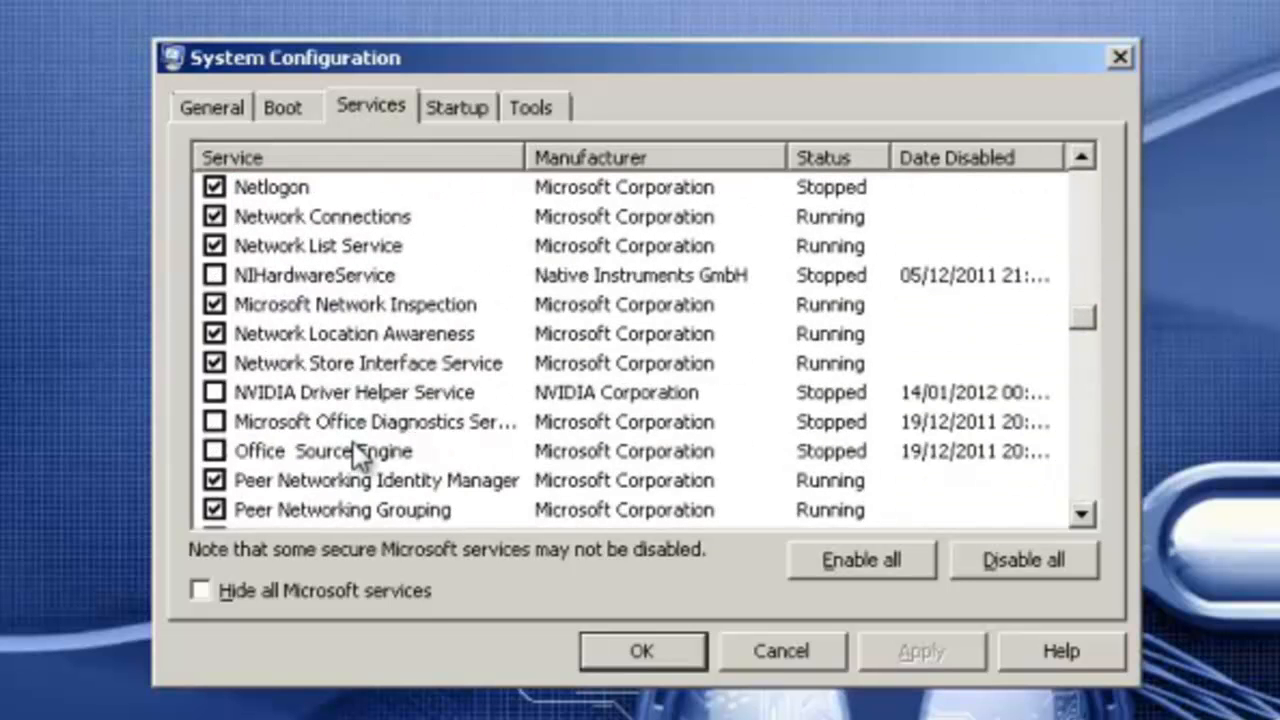
pyautogui.scroll(-7, 355, 456)
pyautogui.scroll(-13, 355, 455)
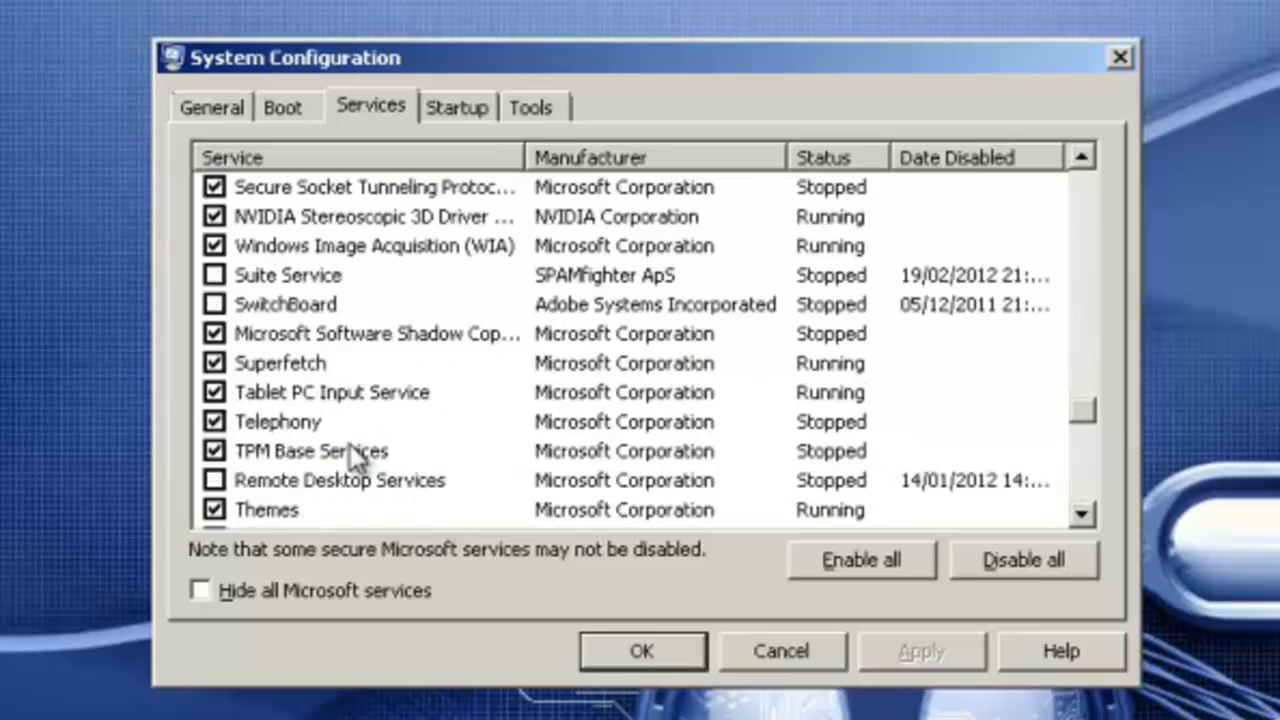
pyautogui.scroll(-2, 375, 455)
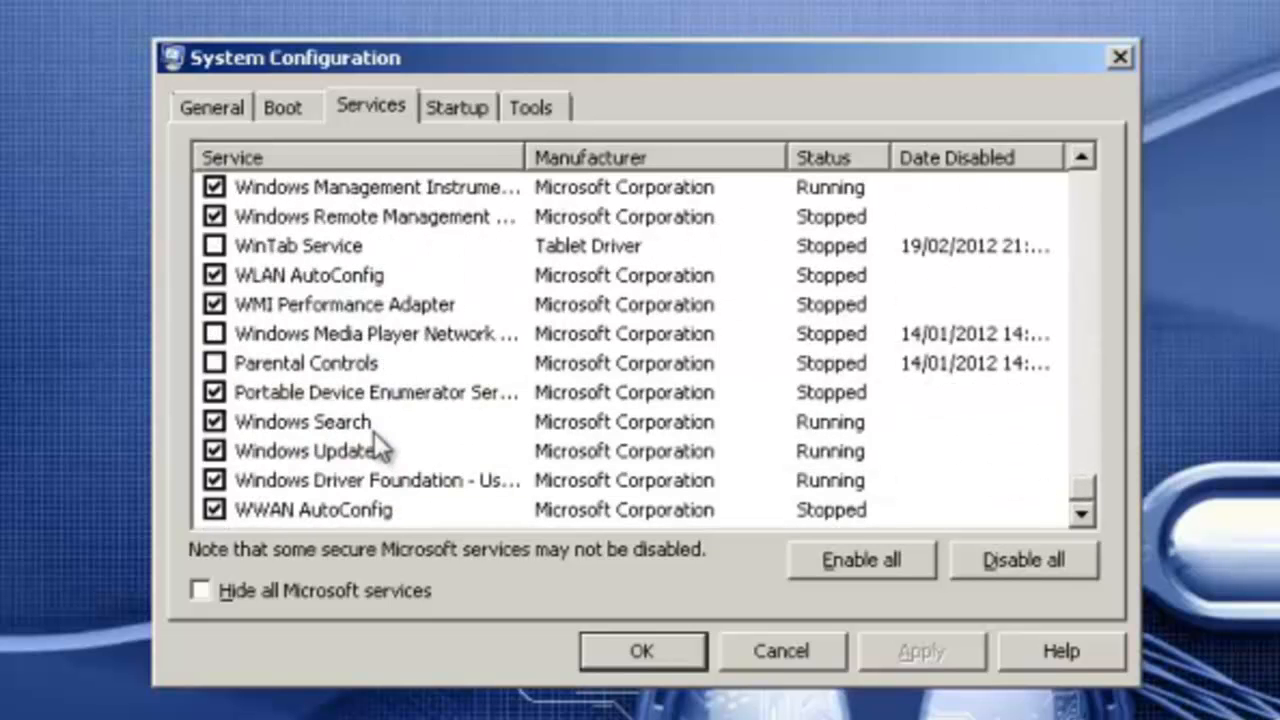
pyautogui.scroll(20, 375, 440)
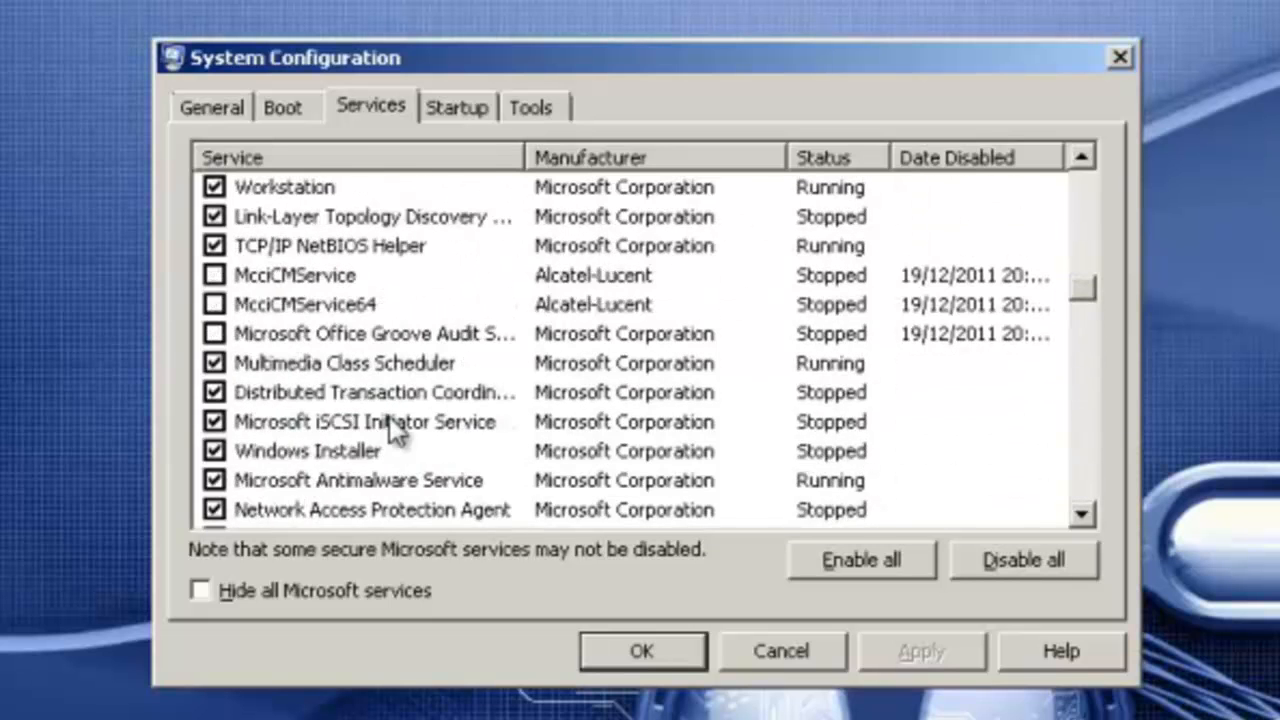
pyautogui.scroll(6, 430, 412)
pyautogui.scroll(1, 435, 420)
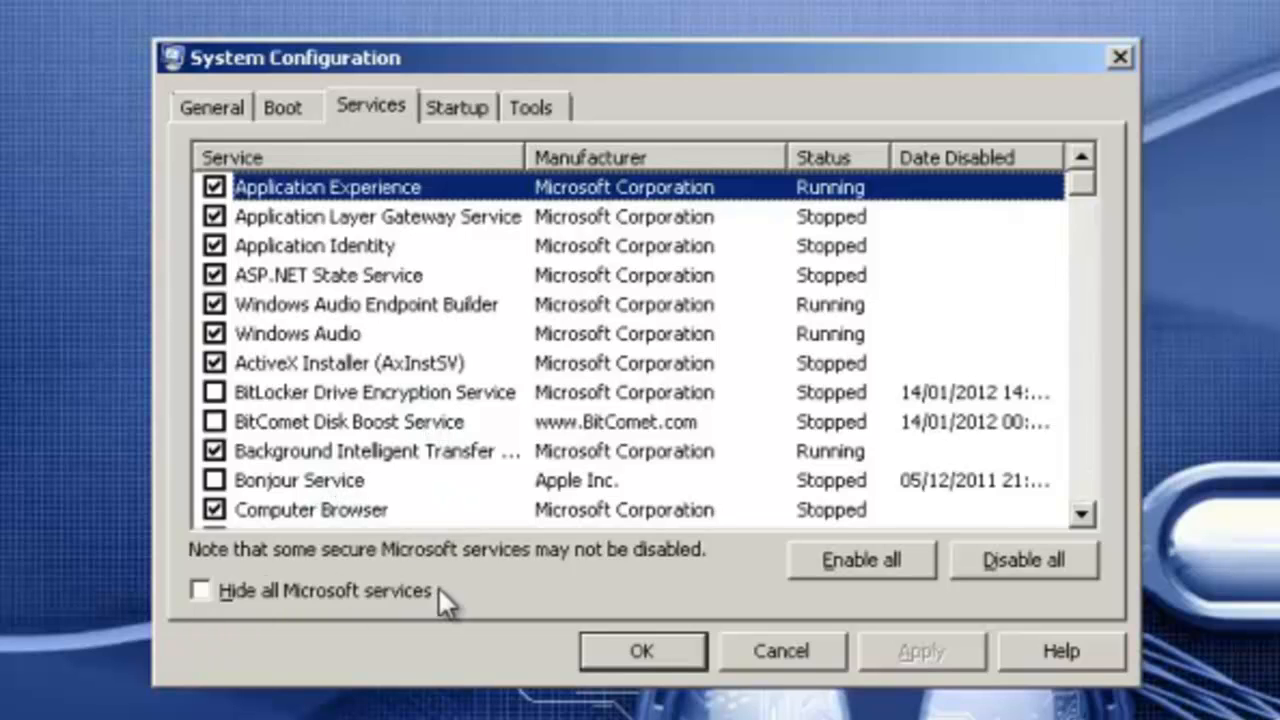
# - Hide all Microsoft services and select PACE License Services among the remaining third-party entries
pyautogui.click(201, 592)
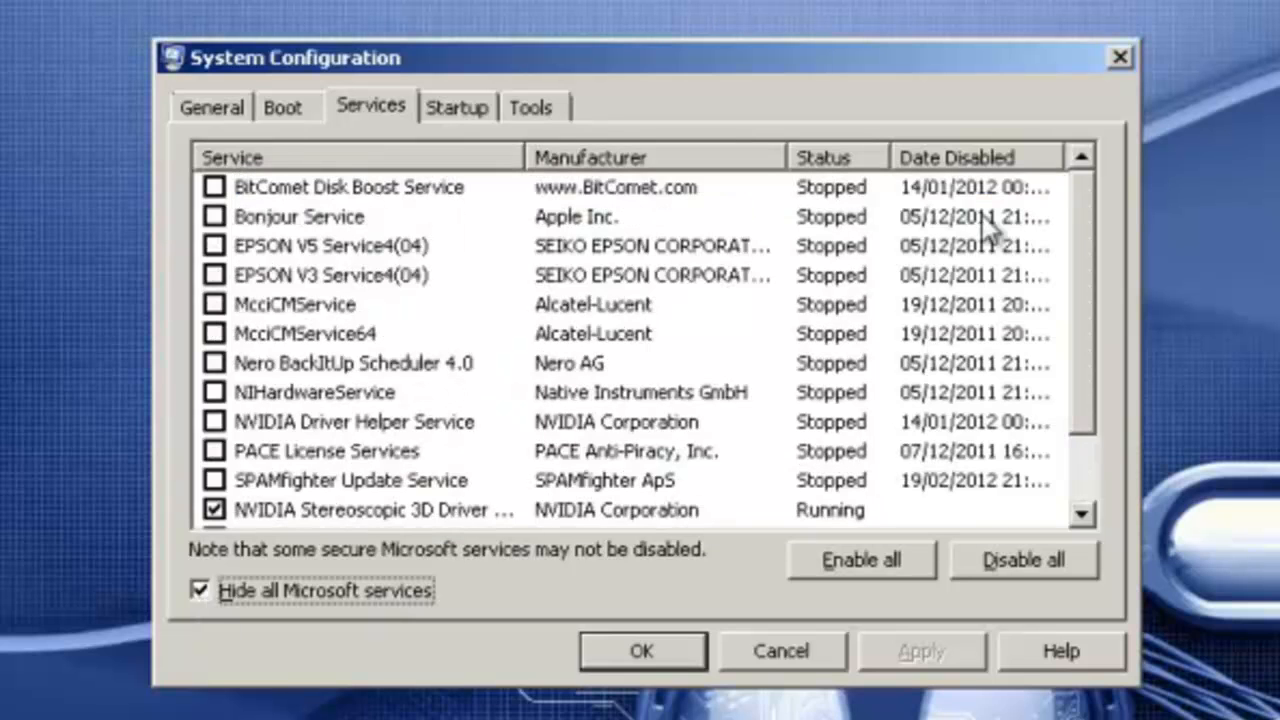
pyautogui.scroll(-1, 1081, 268)
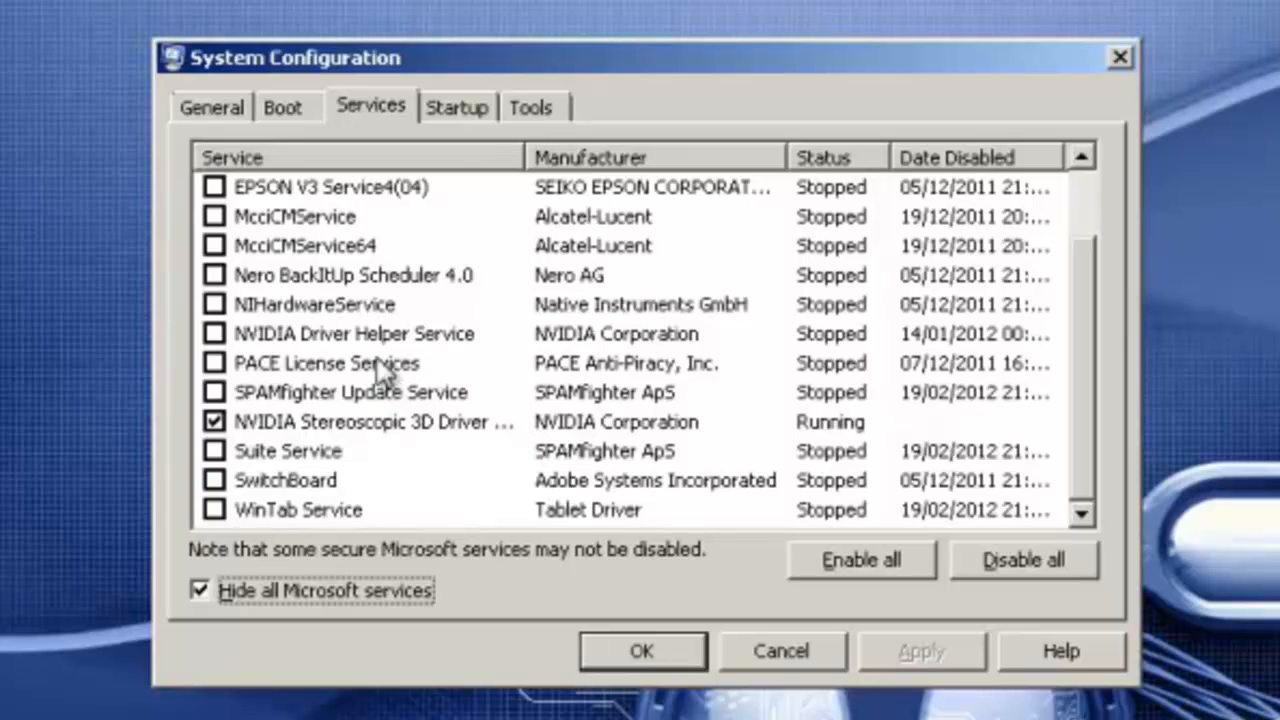
pyautogui.click(300, 188)
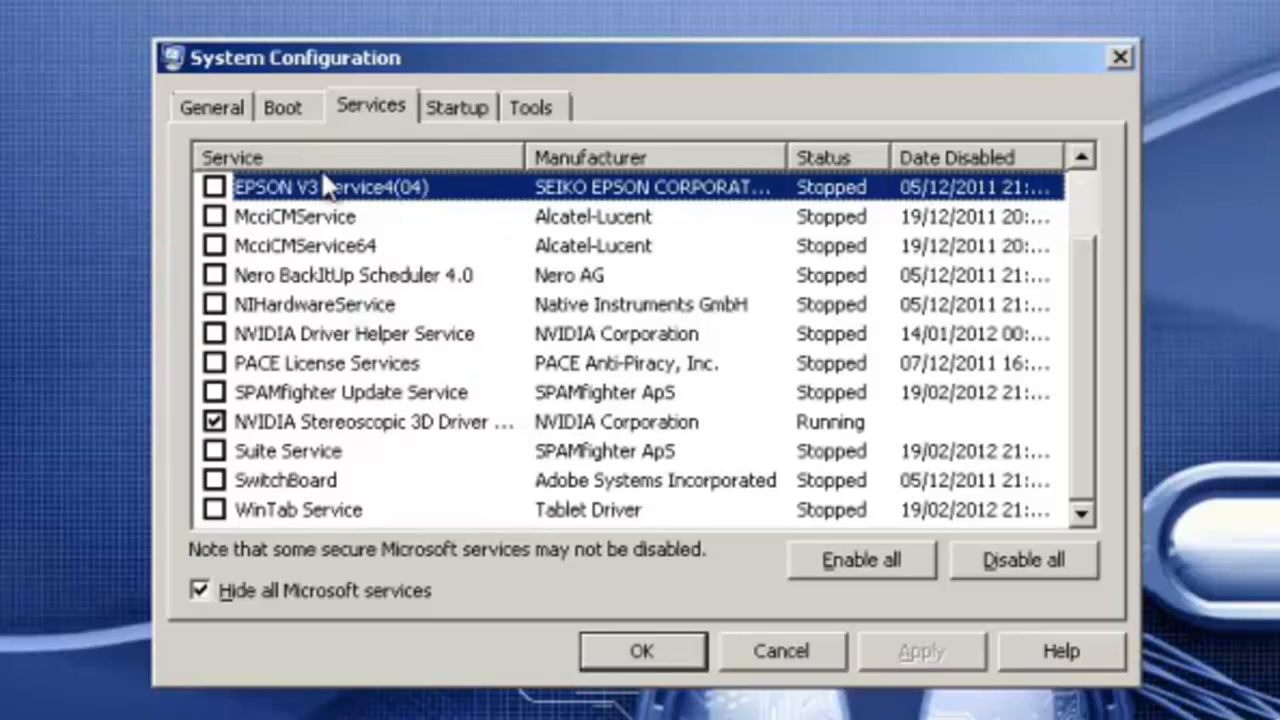
pyautogui.press('Down')
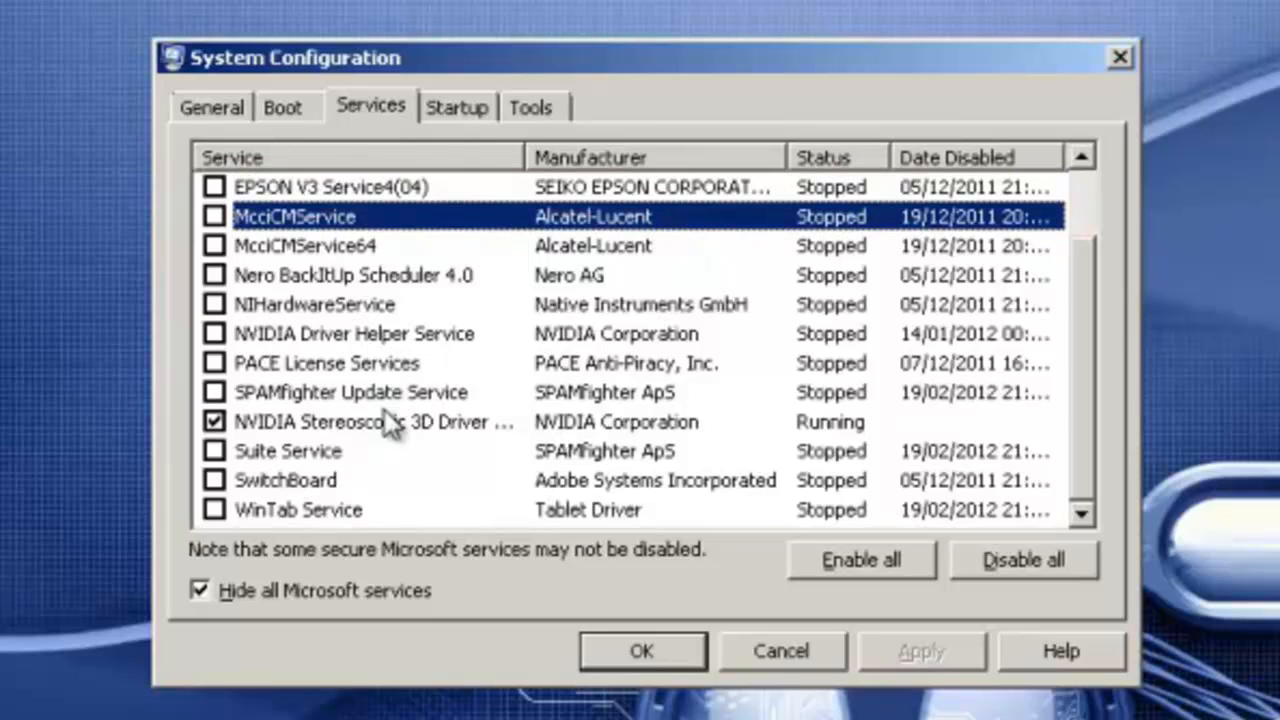
pyautogui.click(355, 370)
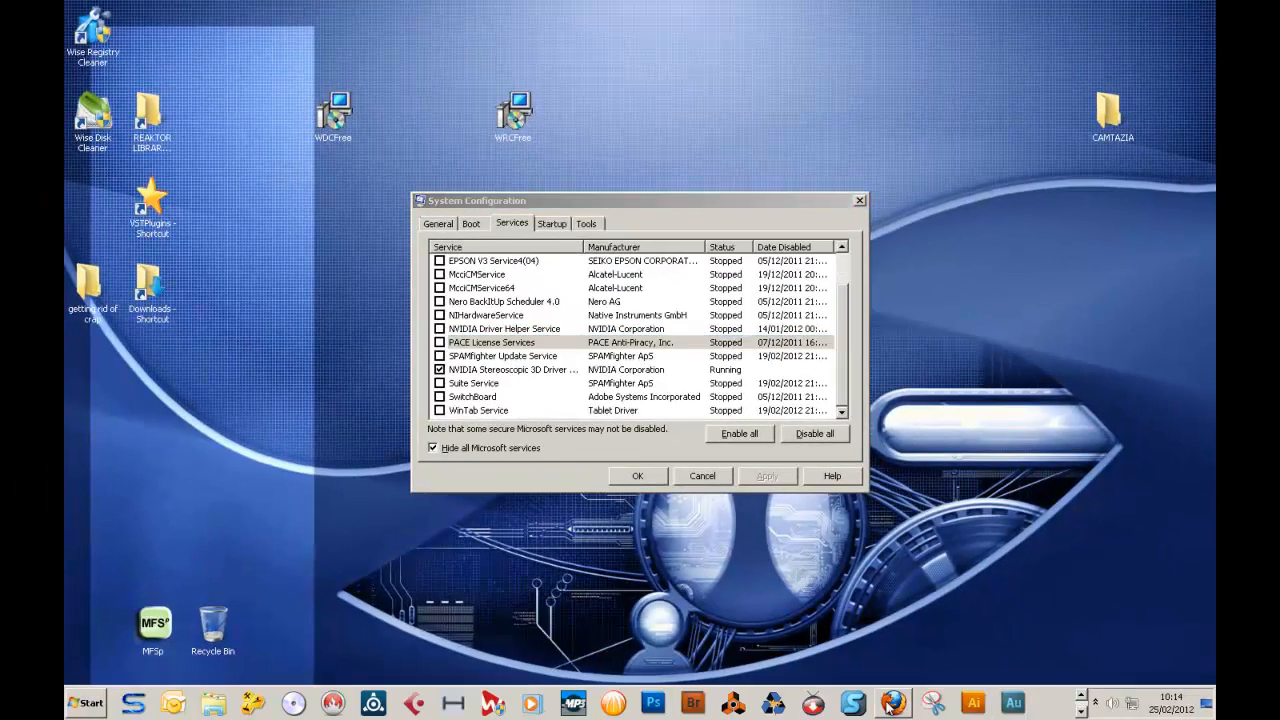
# - Switch to Firefox, placed beside the System Configuration window, and search Google for "pace licence servises"
pyautogui.click(893, 704)
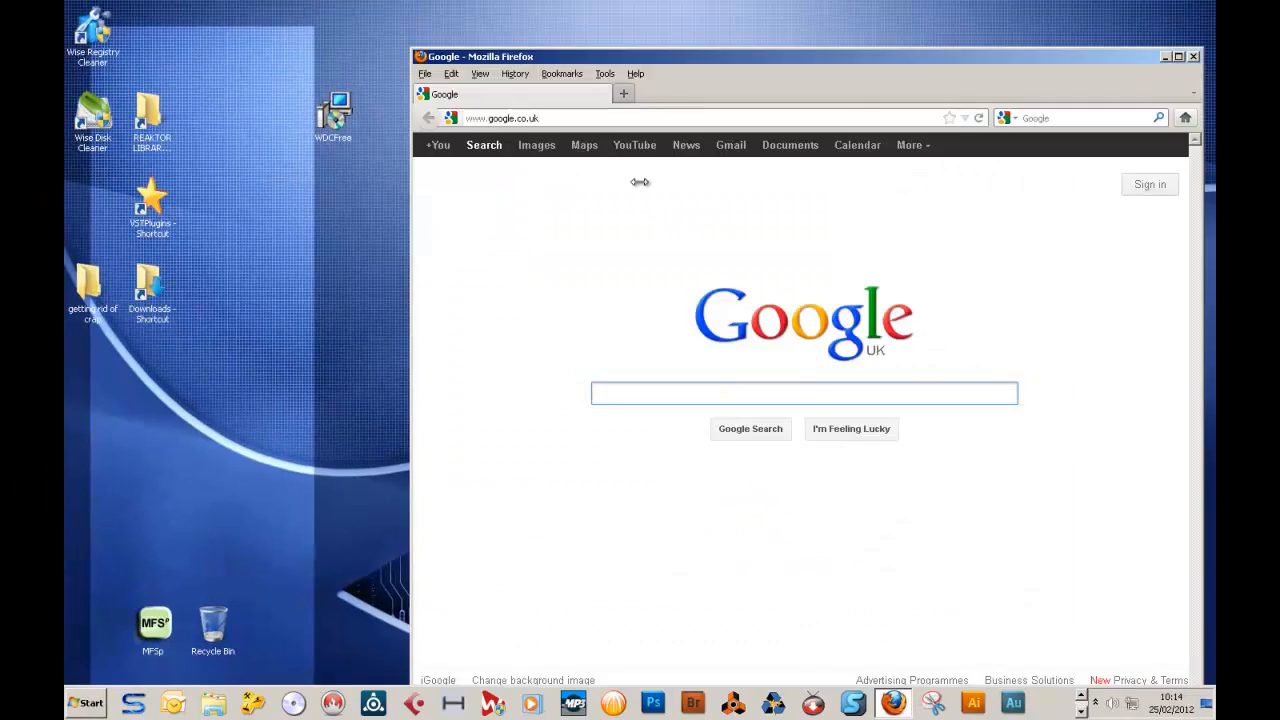
pyautogui.moveTo(622, 56); pyautogui.dragTo(850, 10)
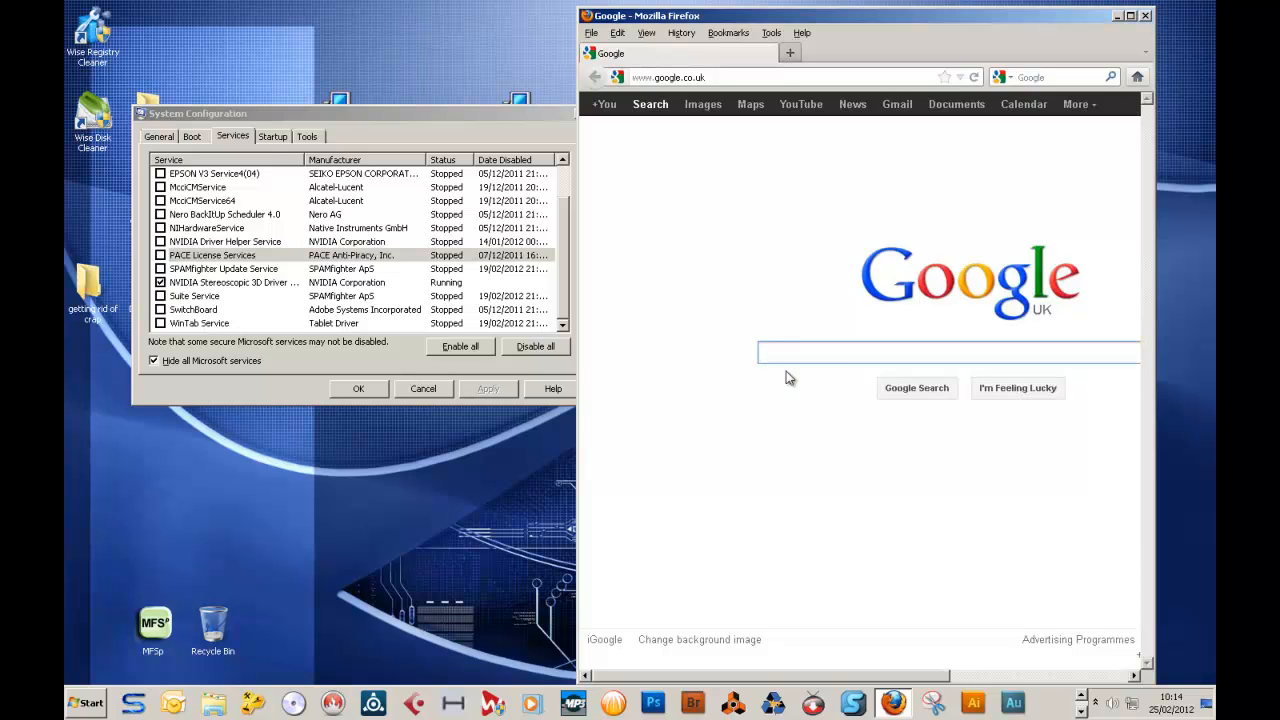
pyautogui.write('p')
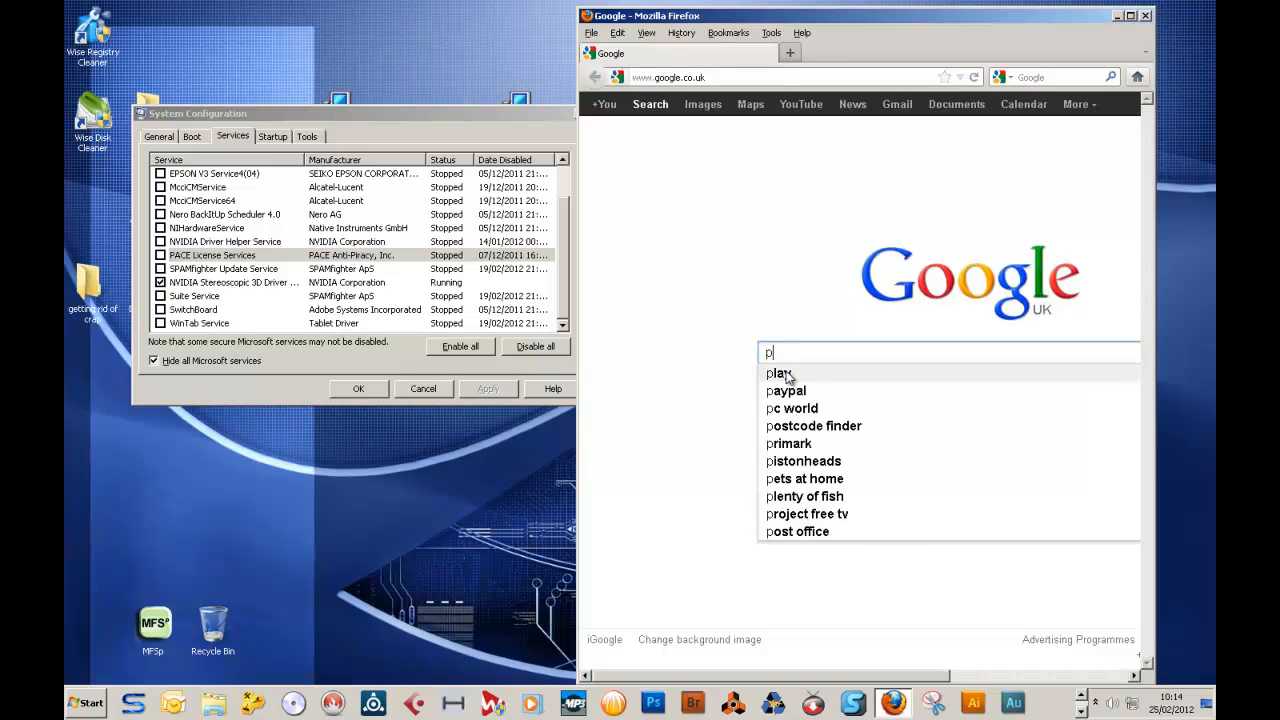
pyautogui.write('ace lic')
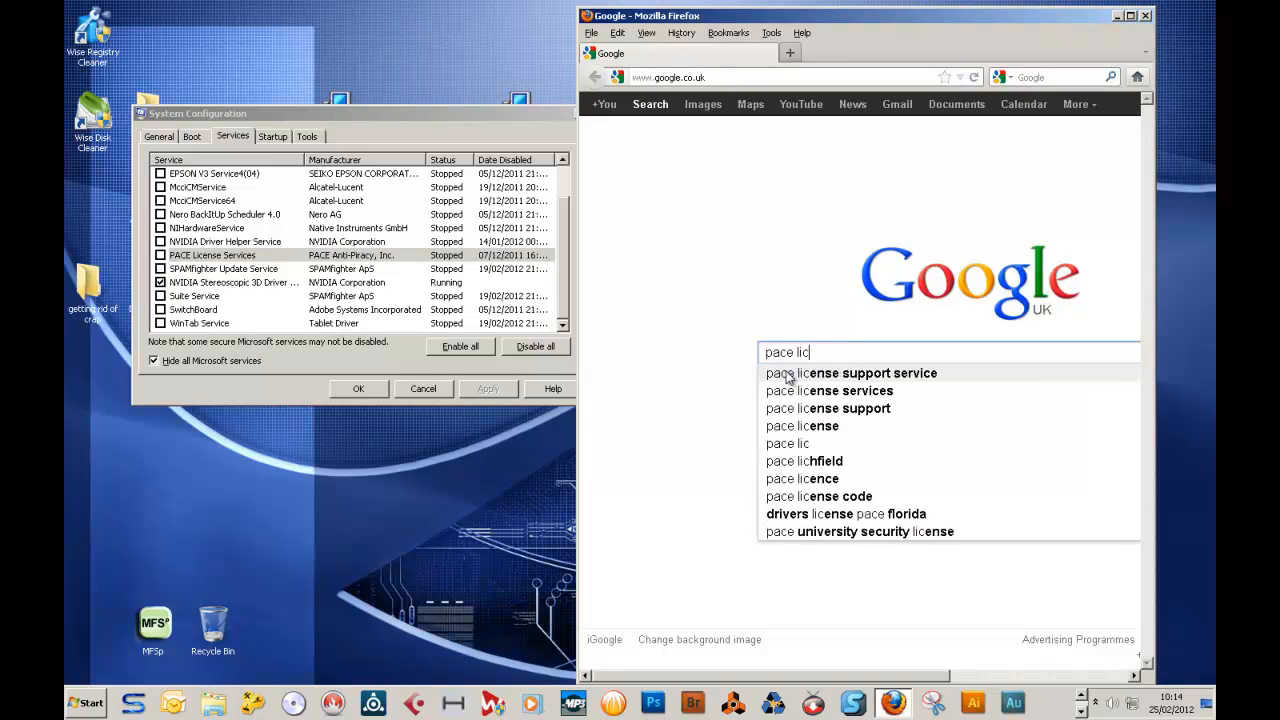
pyautogui.write('ence')
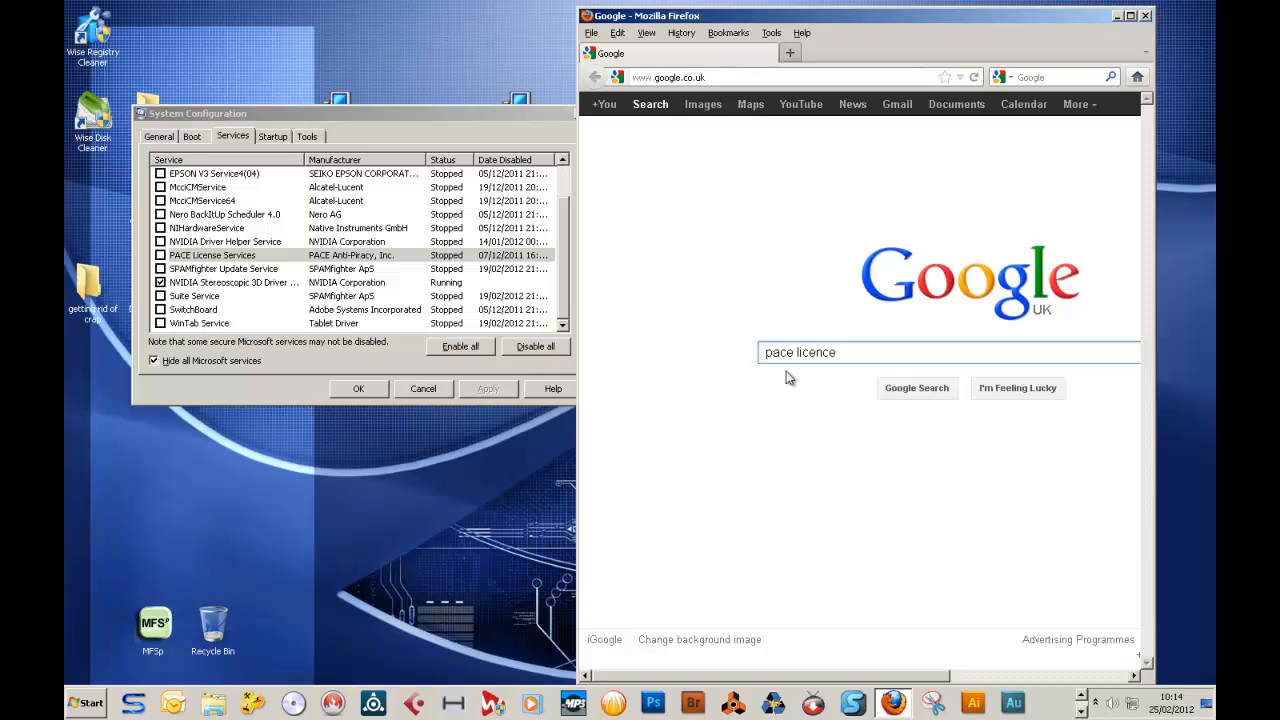
pyautogui.write(' ser')
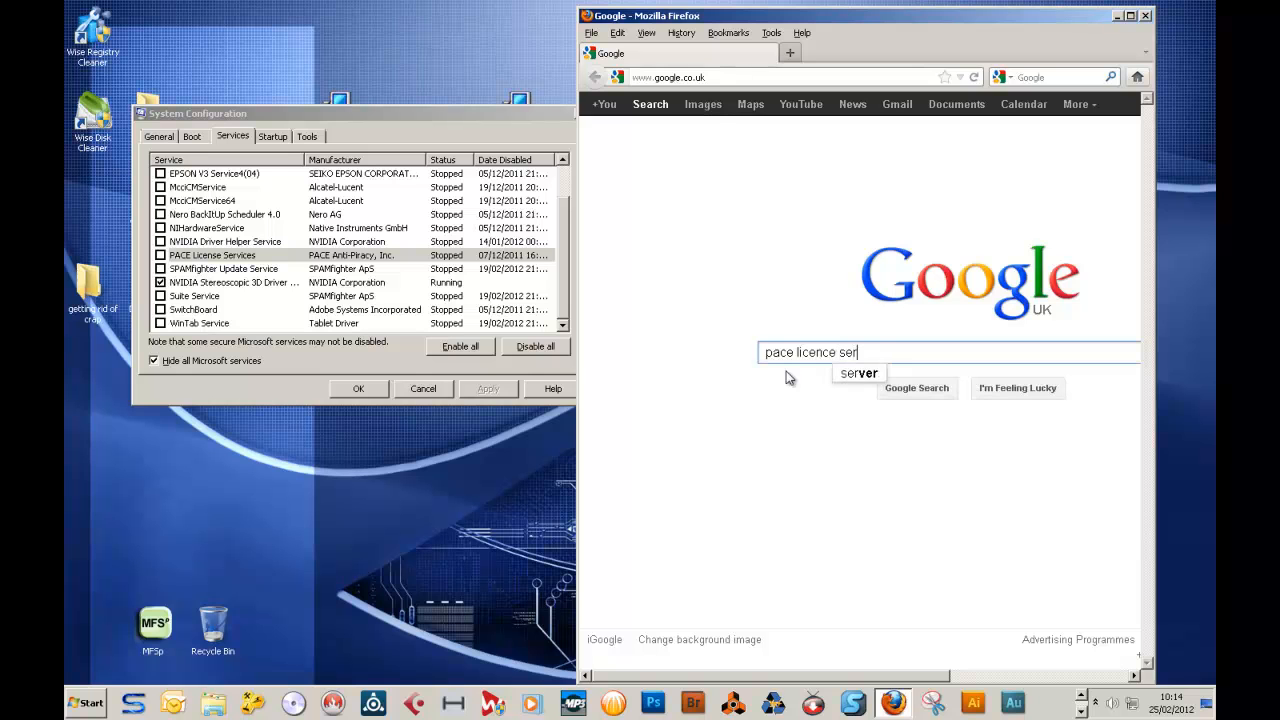
pyautogui.write('vises')
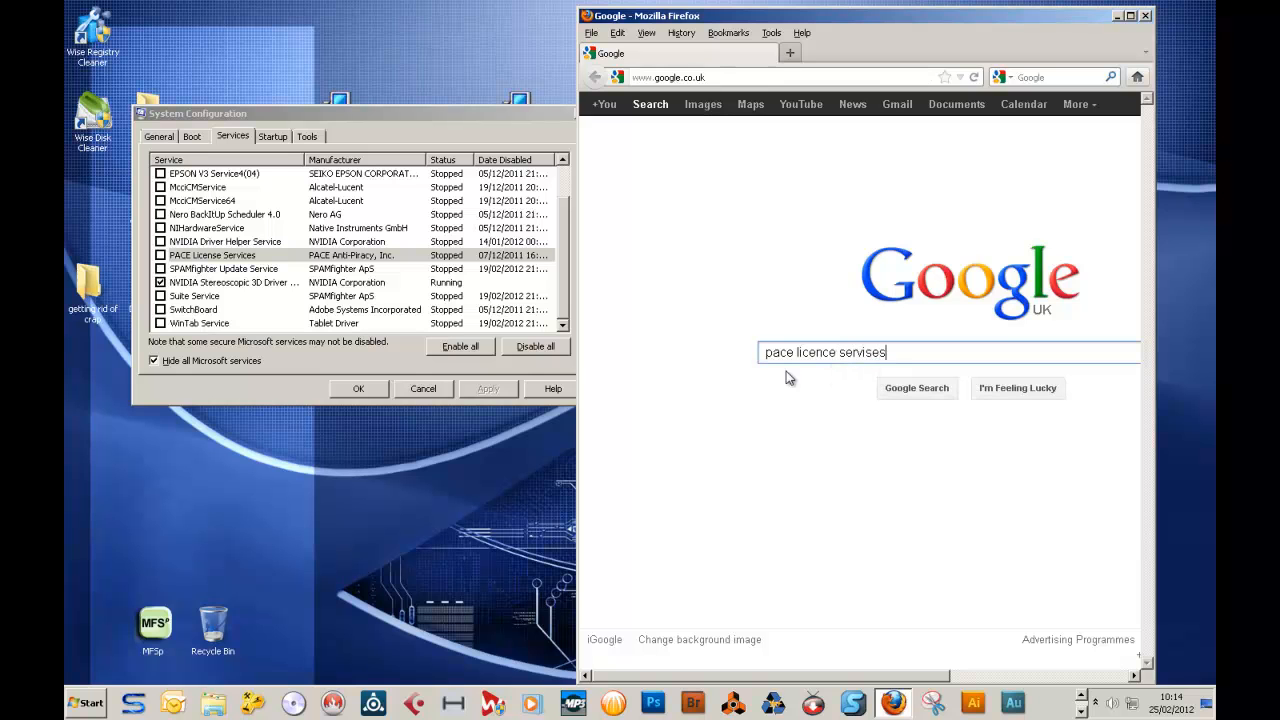
pyautogui.press('Return')
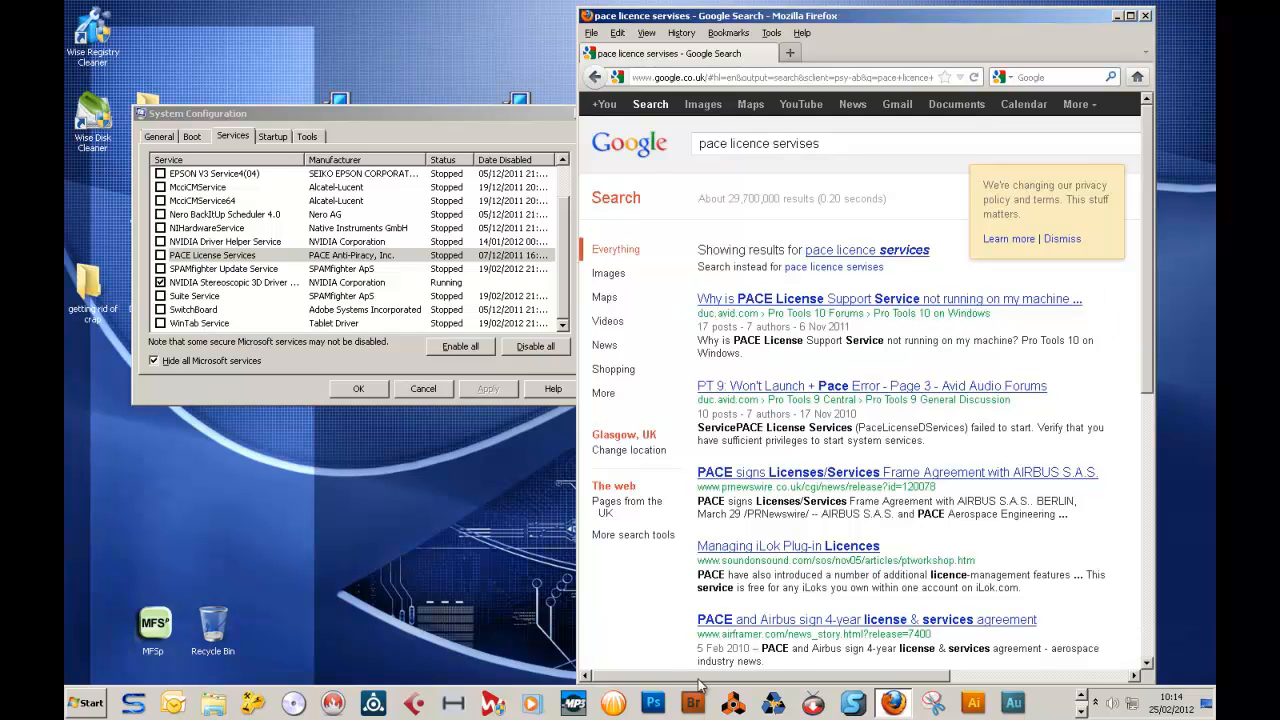
# - Look over the Avid Audio Forums thread about PACE License Support Service and return to the search results
pyautogui.click(898, 300)
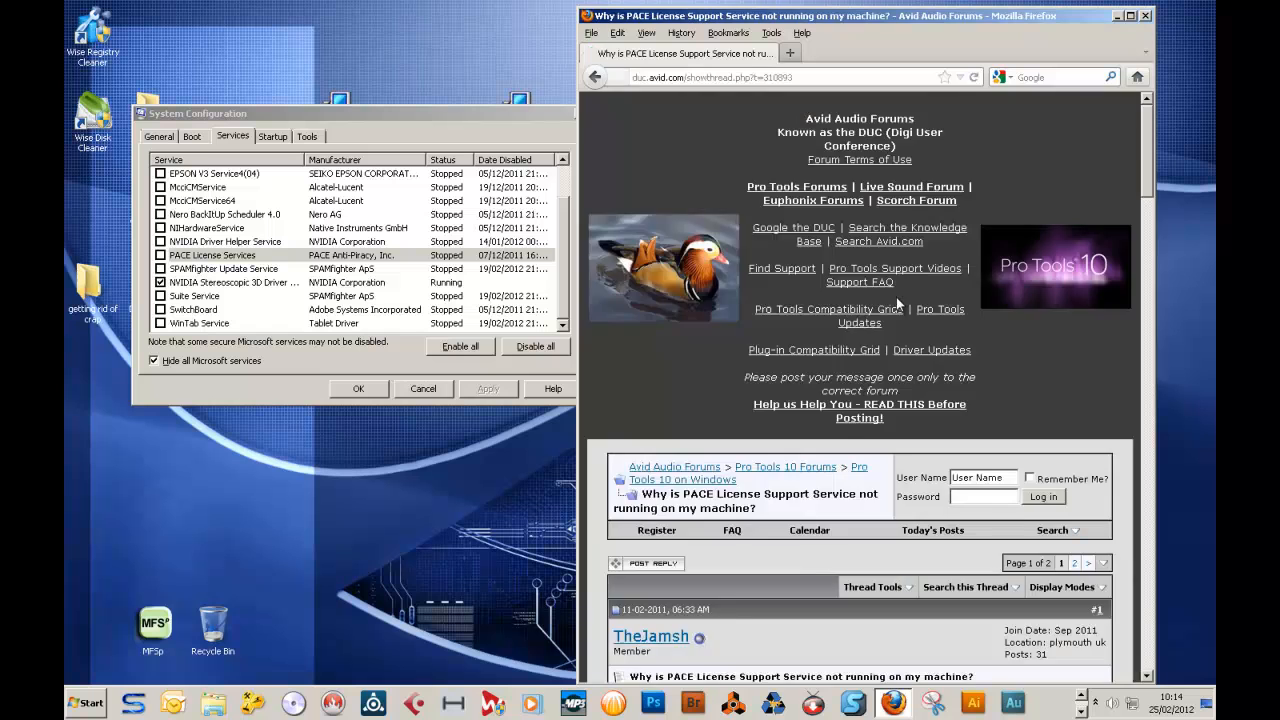
pyautogui.scroll(-5, 866, 337)
pyautogui.scroll(5, 866, 337)
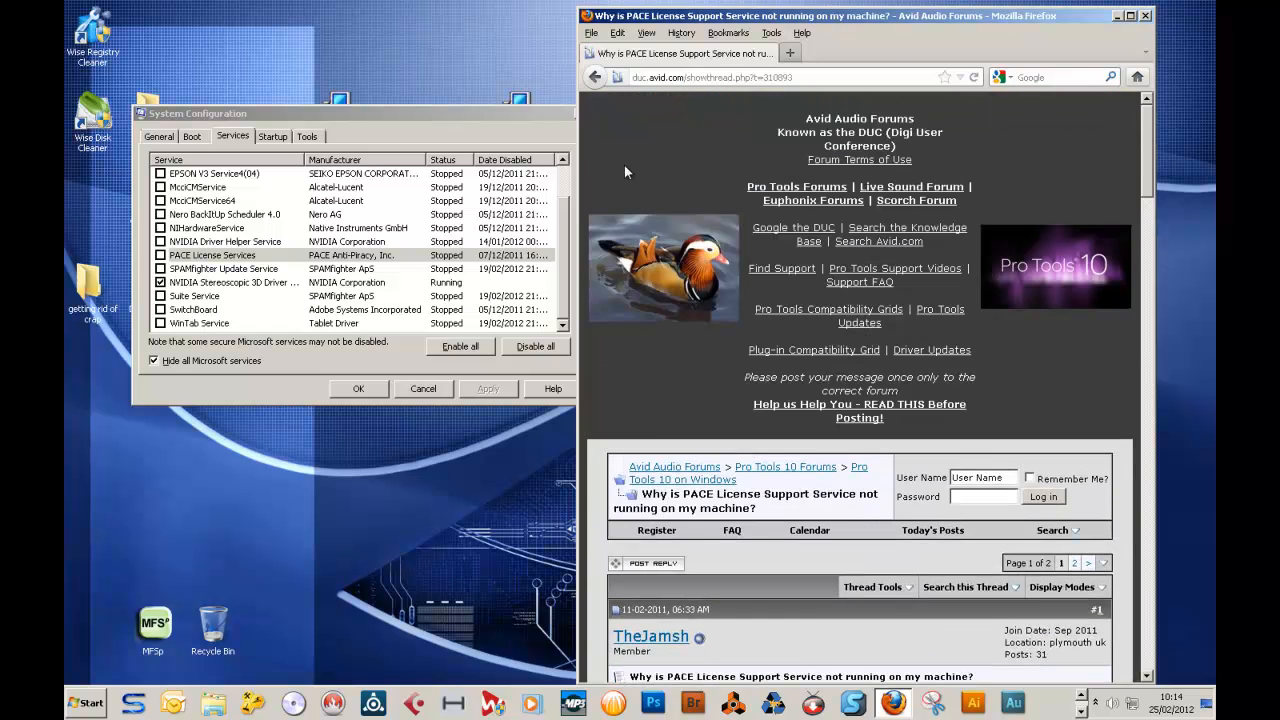
pyautogui.click(594, 77)
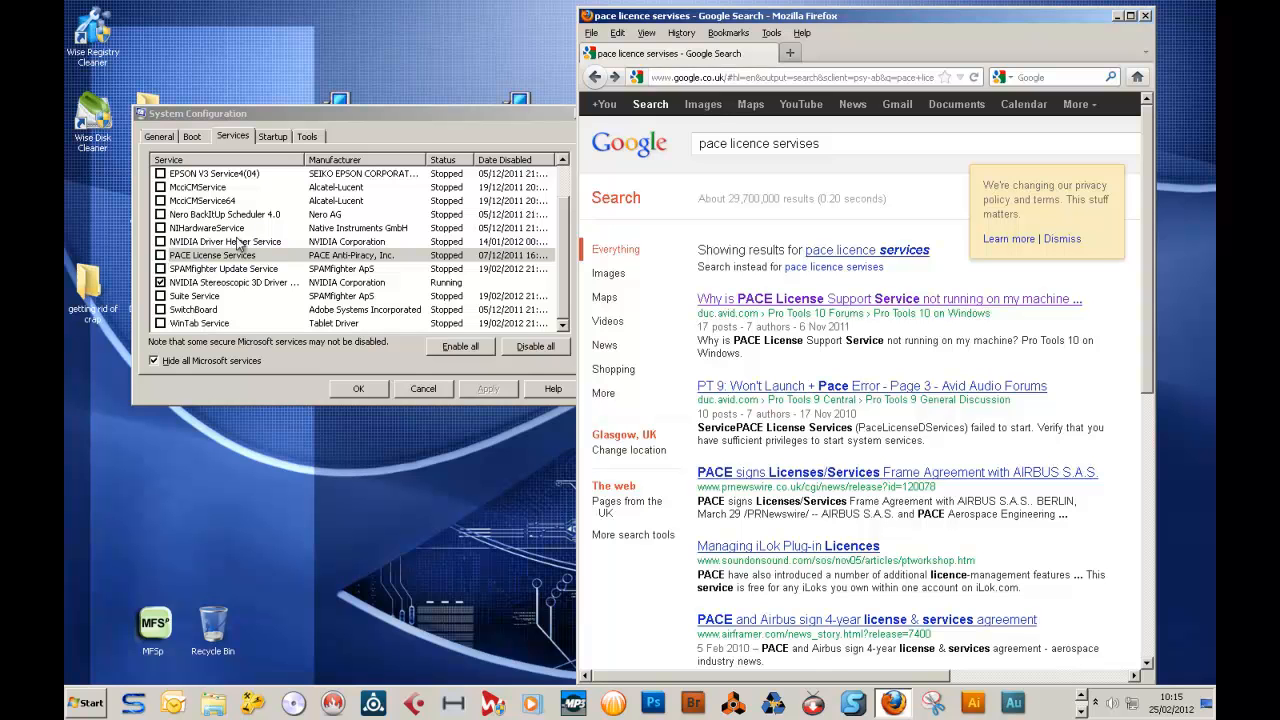
# - Switch to System Configuration, list the Microsoft services again, and toggle Human Interface Device Access off and back on
pyautogui.click(209, 286)
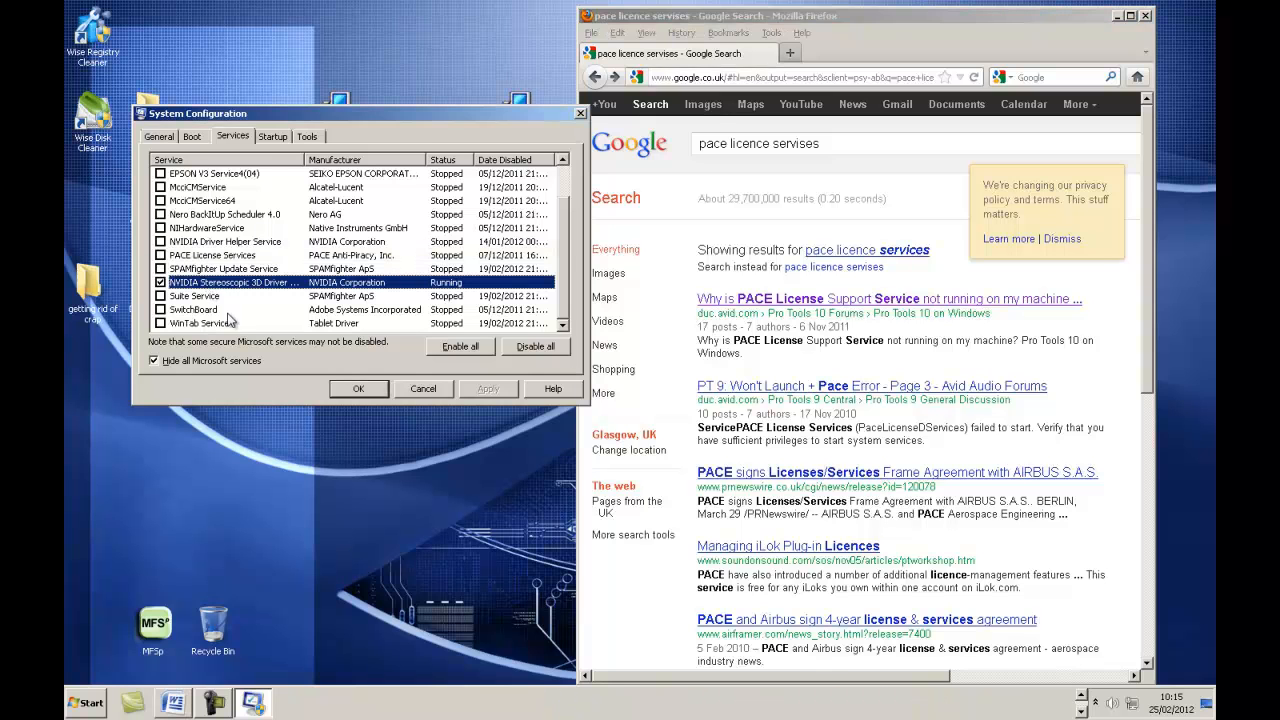
pyautogui.scroll(1, 232, 310)
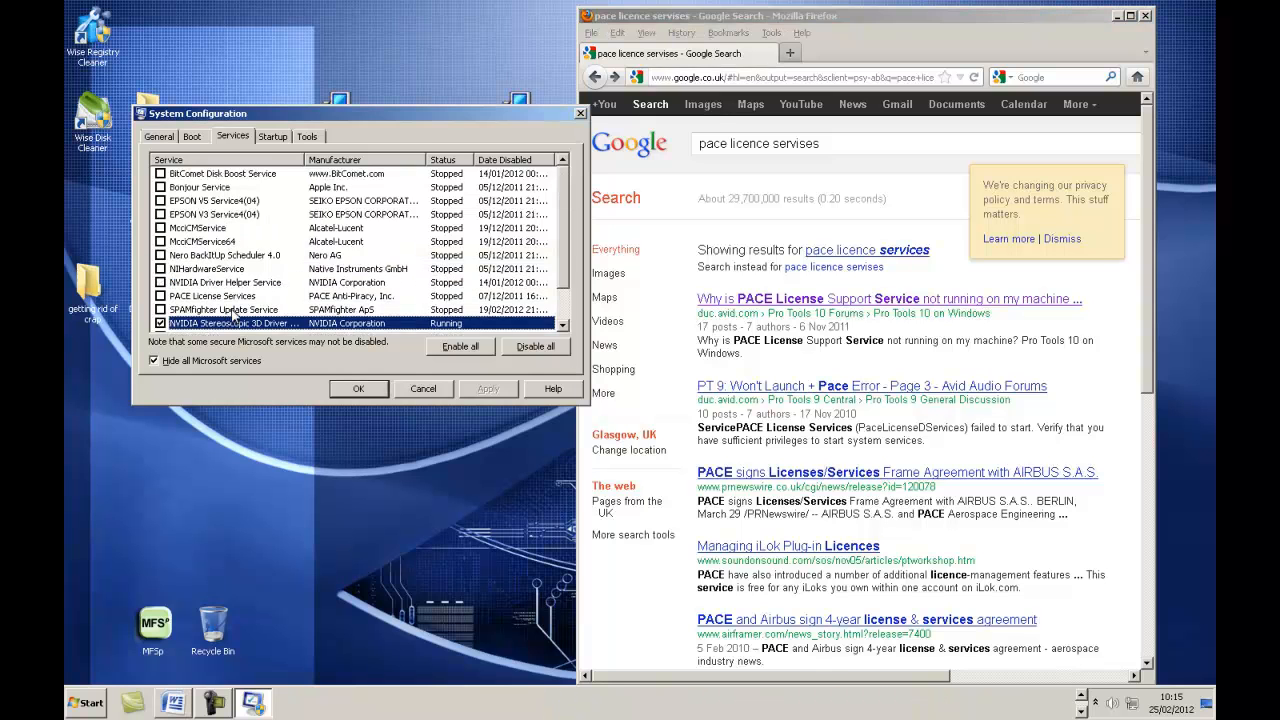
pyautogui.click(153, 360)
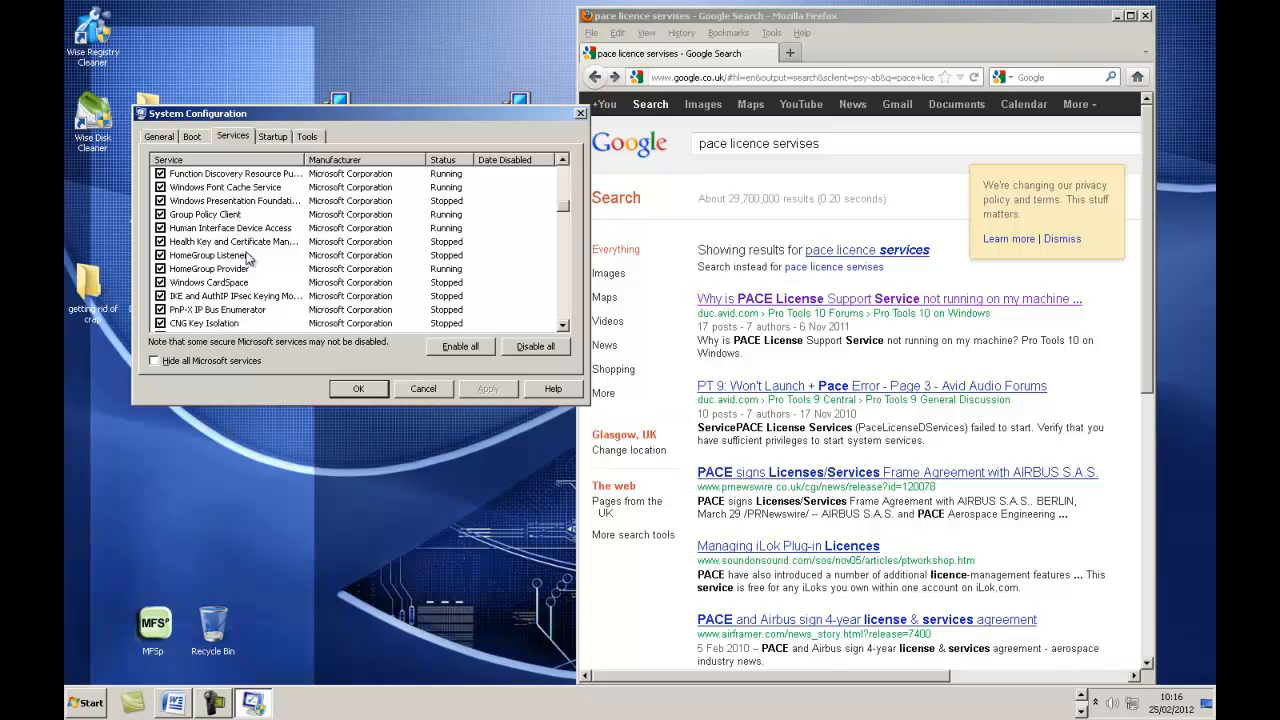
pyautogui.click(160, 229)
pyautogui.click(160, 228)
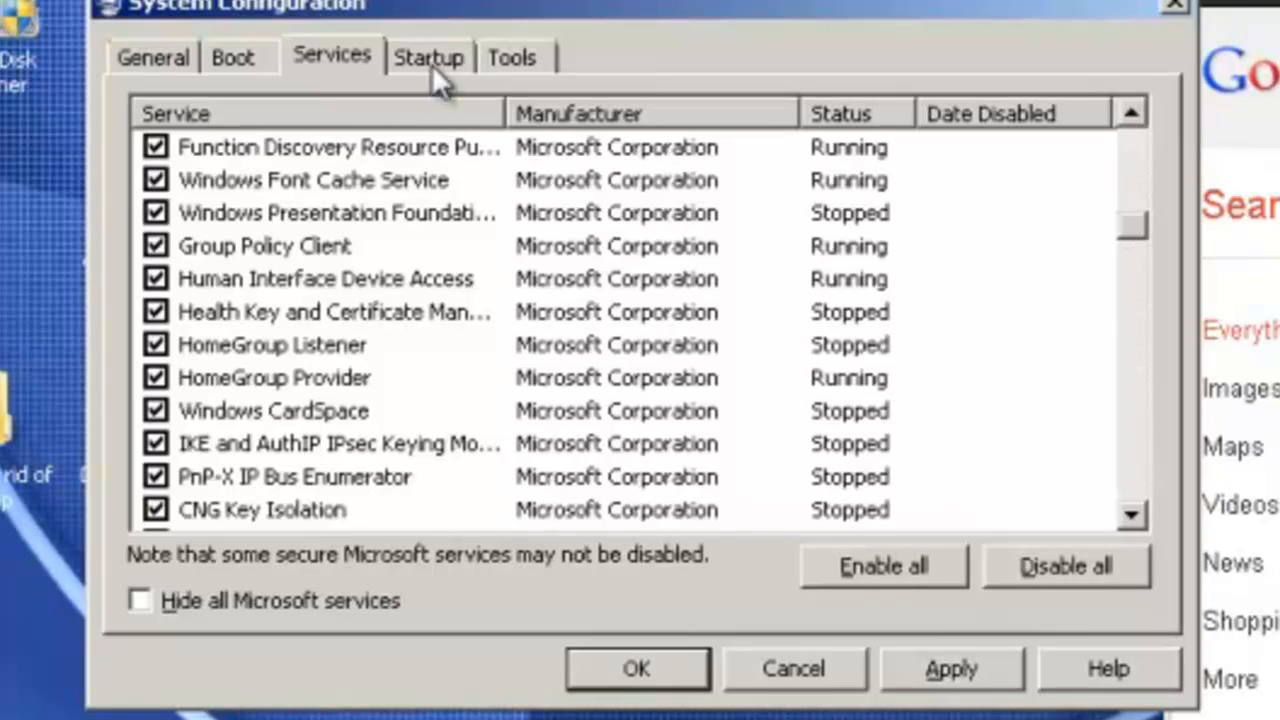
# - Show the startup programs and widen the Startup Item column enough to read the full program names
pyautogui.click(424, 58)
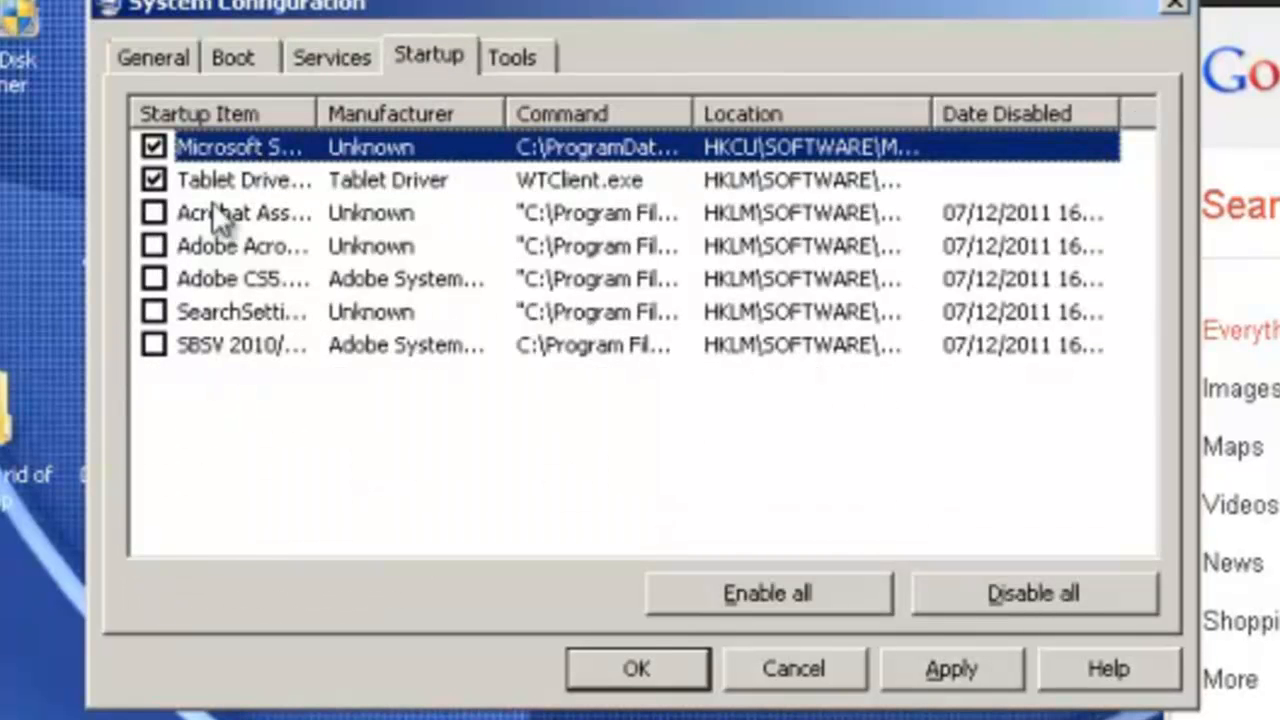
pyautogui.moveTo(316, 113); pyautogui.dragTo(614, 113)
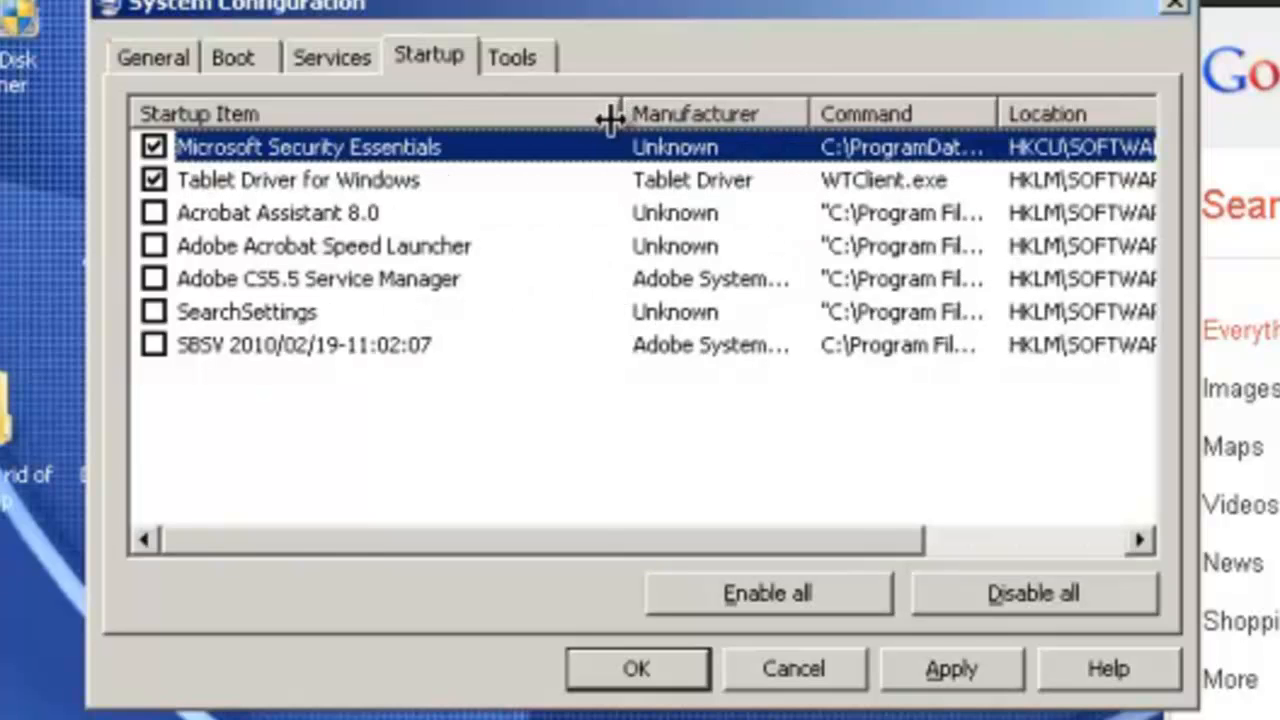
pyautogui.moveTo(616, 116); pyautogui.dragTo(827, 140)
pyautogui.moveTo(830, 113); pyautogui.dragTo(690, 116)
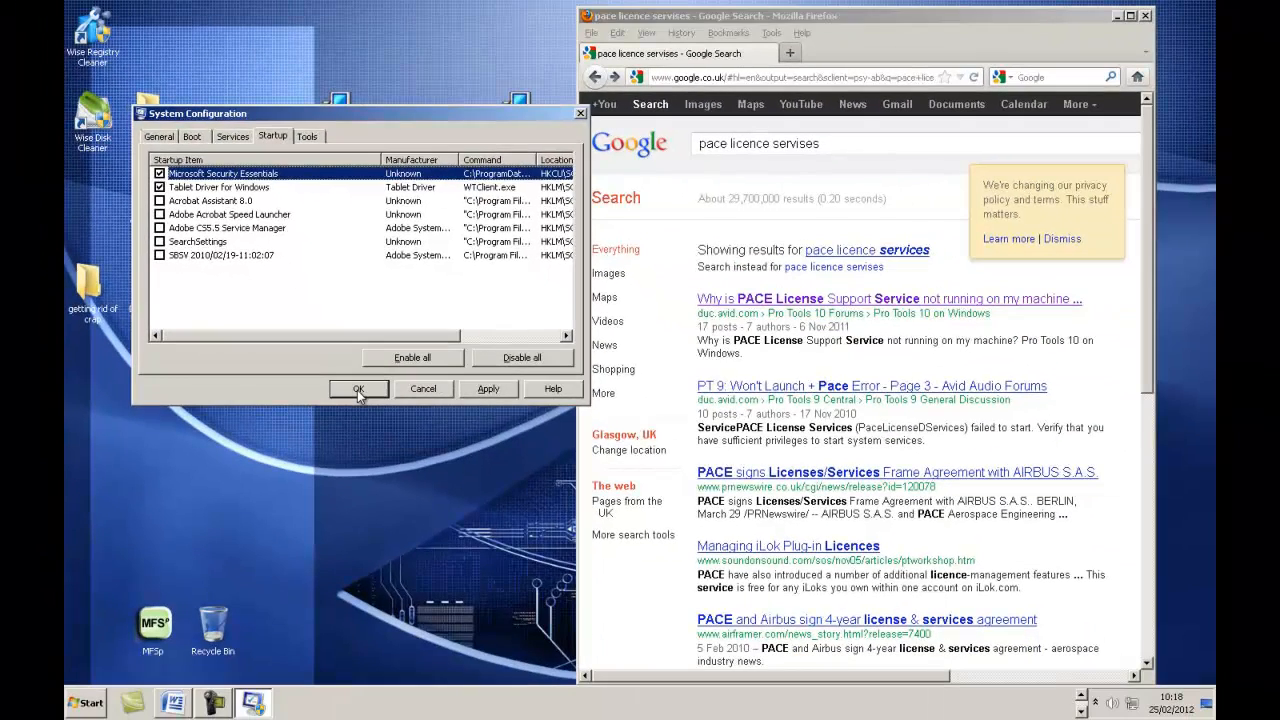
# - Confirm the System Configuration settings and close the Firefox window
pyautogui.click(357, 390)
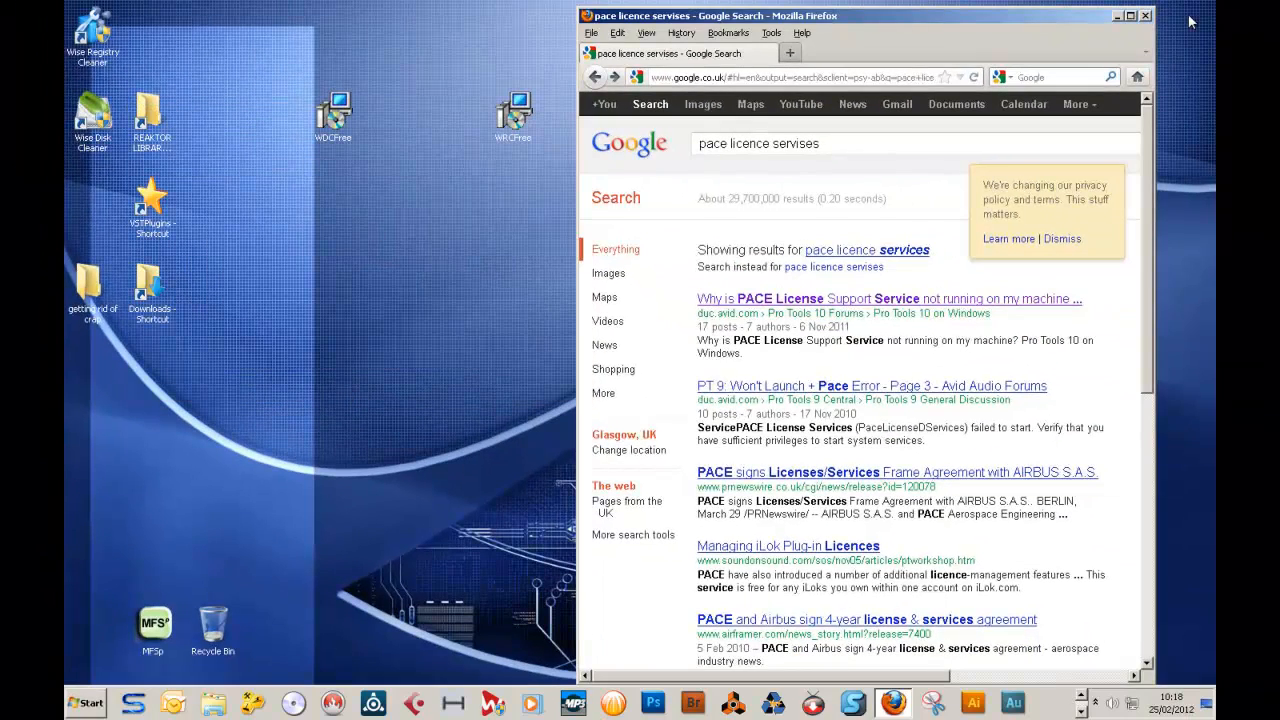
pyautogui.click(1146, 15)
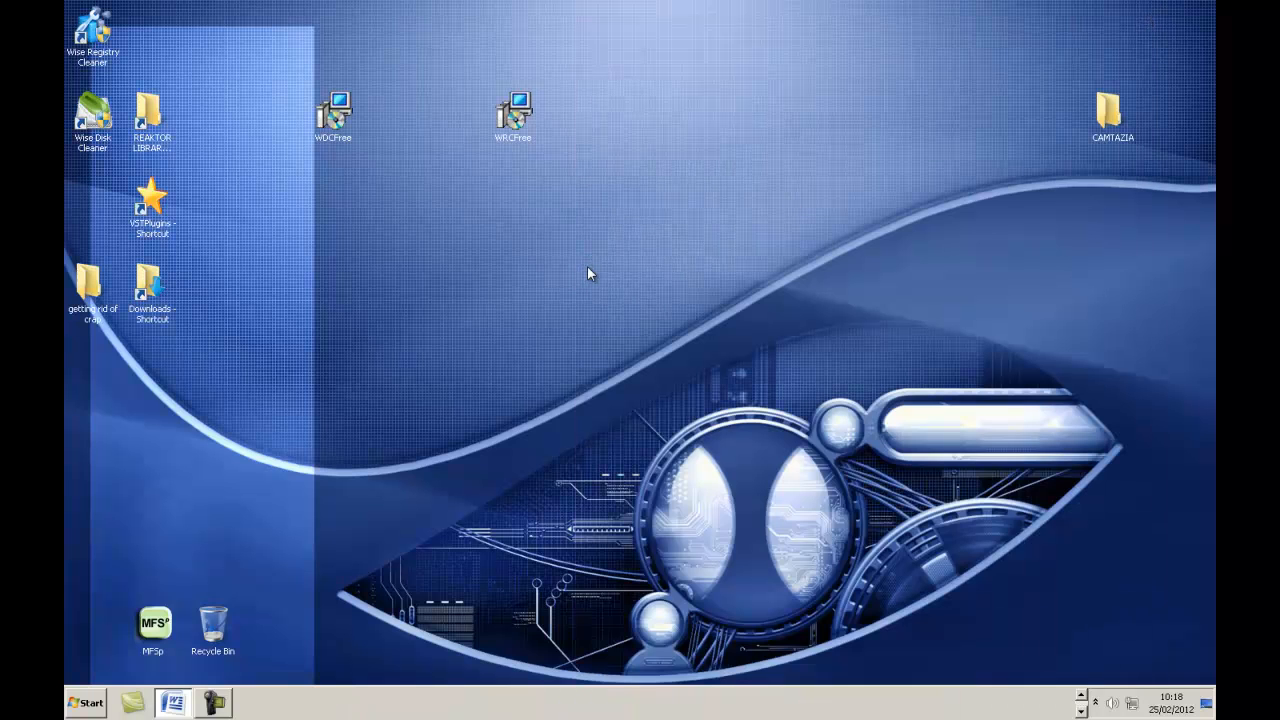